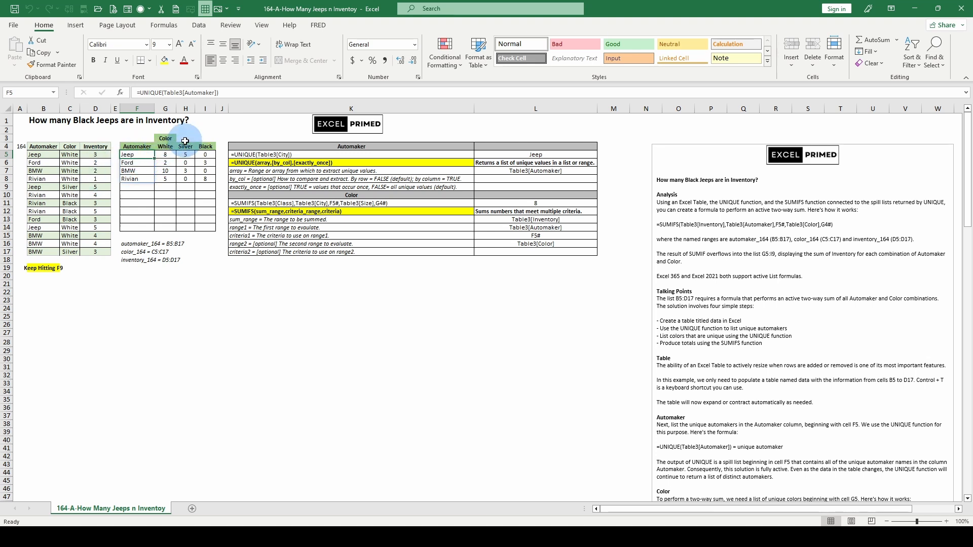
Recalculate the randomized inventory table six times so the automaker and color summary refreshes
click(41, 160)
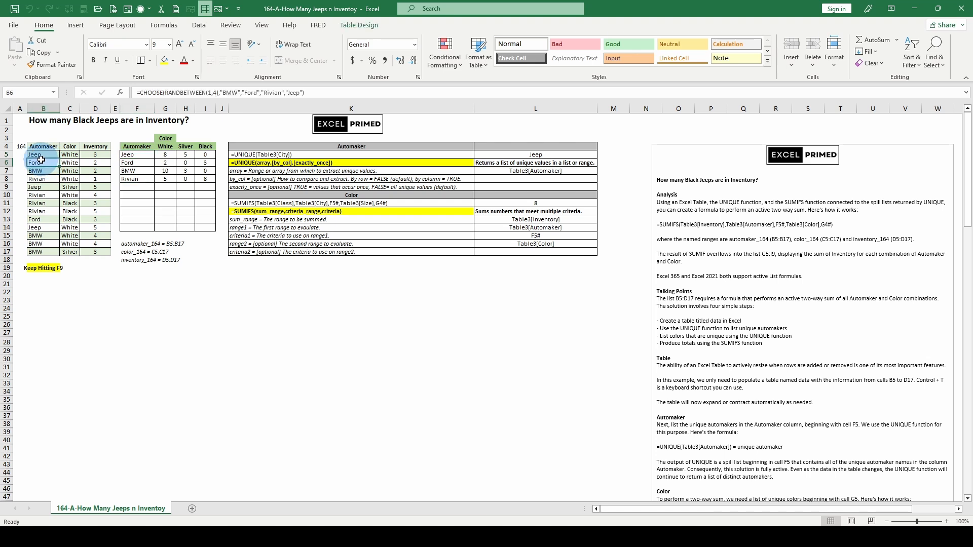
key(F9)
key(F9)
key(F9)
key(F9)
key(F9)
key(F9)
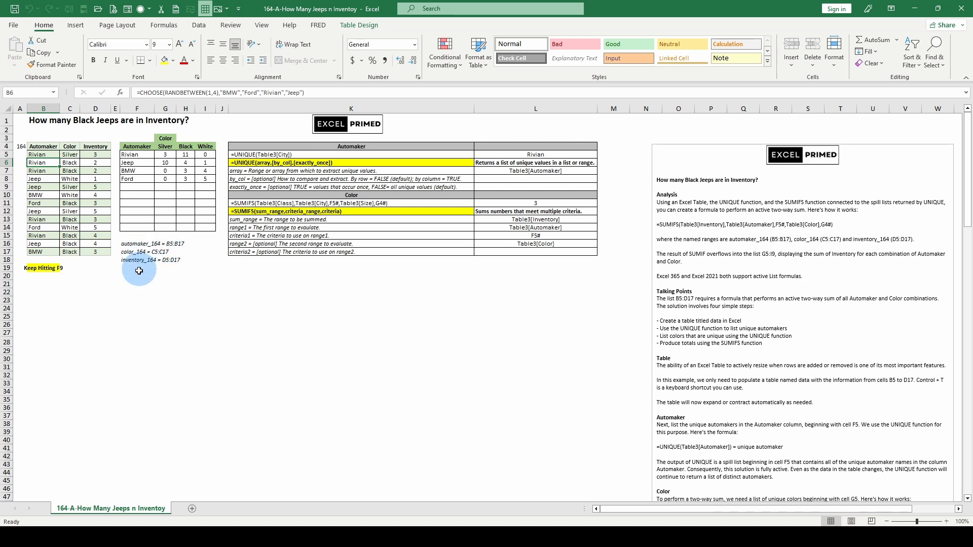
Examine the automaker list formula in F5, the color header formula in G4 and the totals formula in G5
click(138, 155)
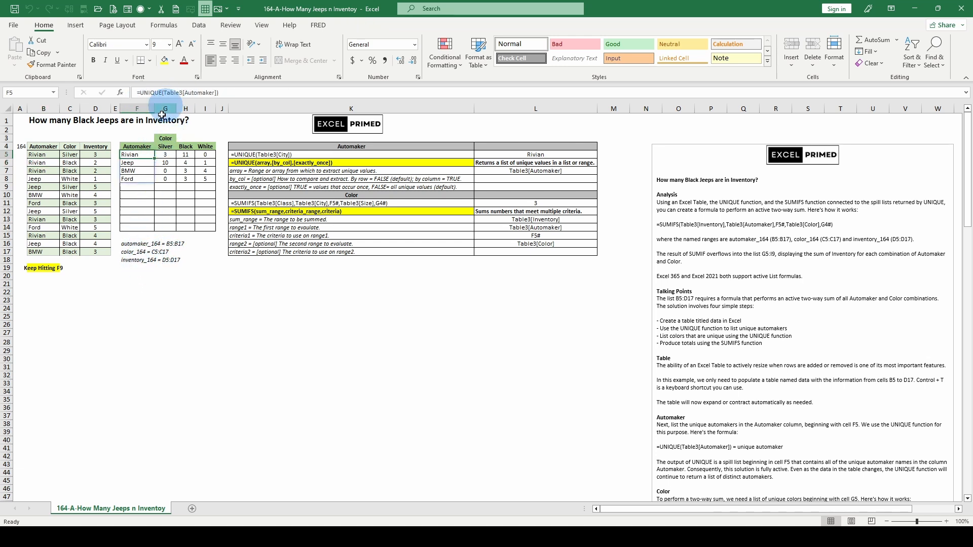
click(165, 153)
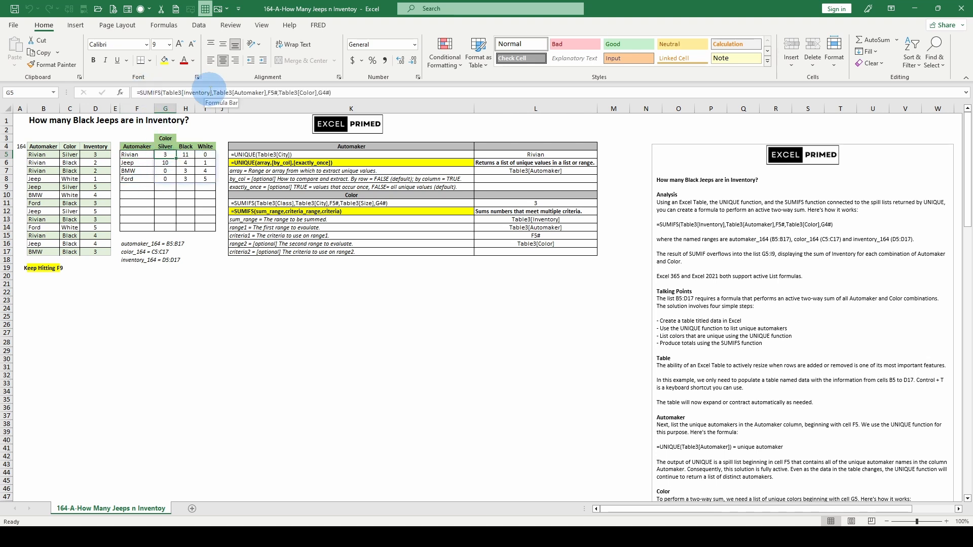
click(134, 155)
click(167, 143)
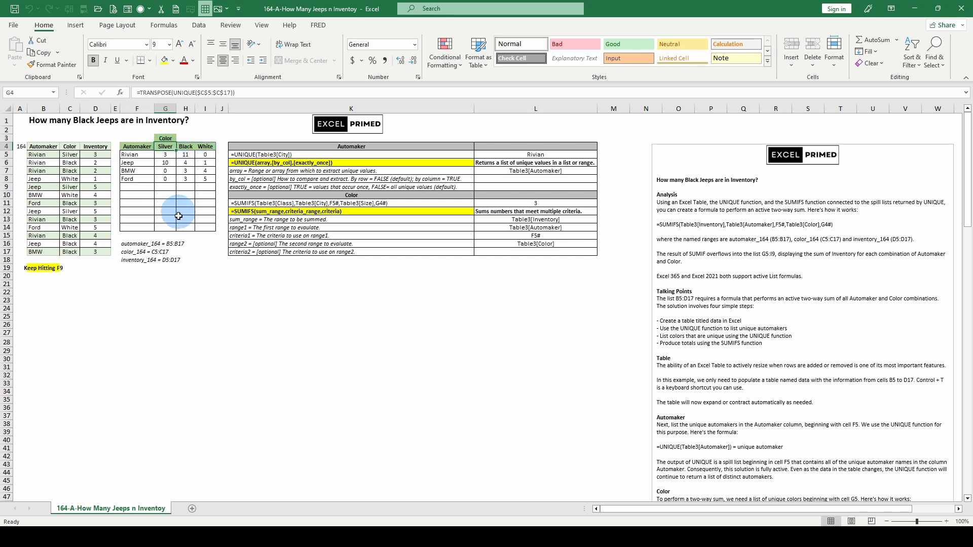
click(162, 156)
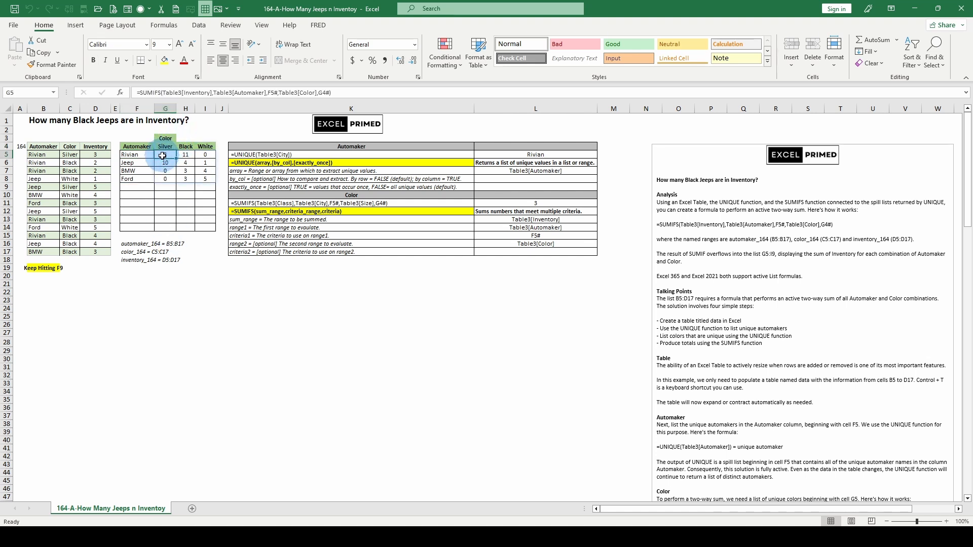
Check the inventory table's name, its header row B4:D4 and its table design settings
click(41, 157)
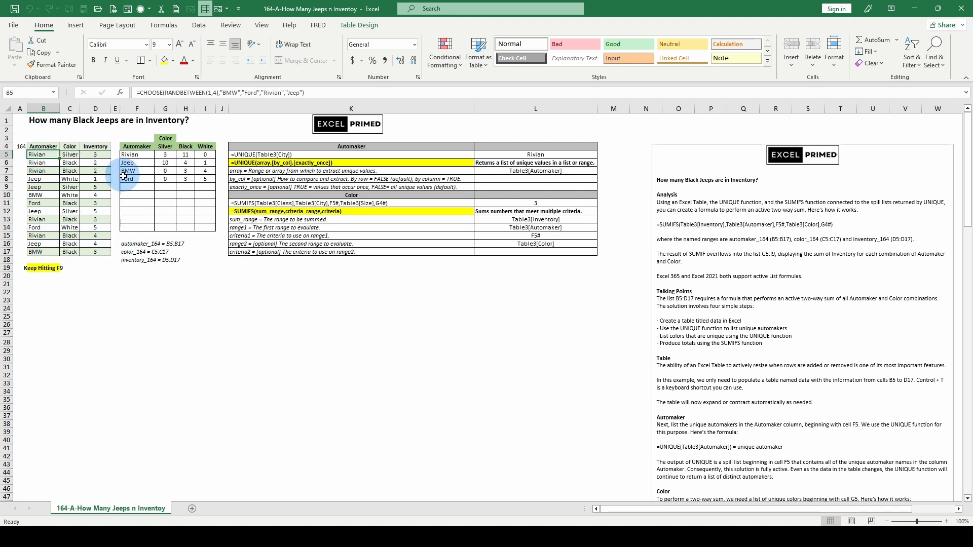
click(54, 93)
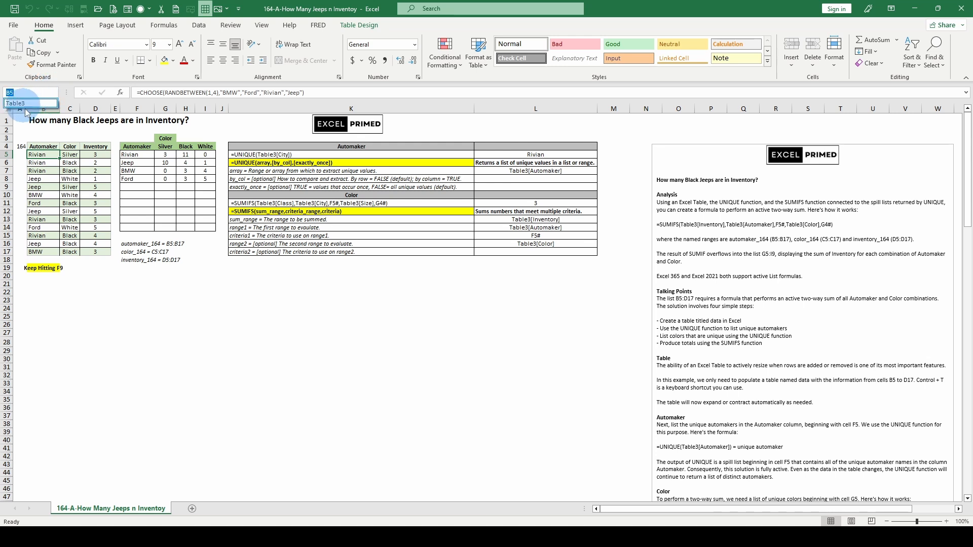
click(43, 166)
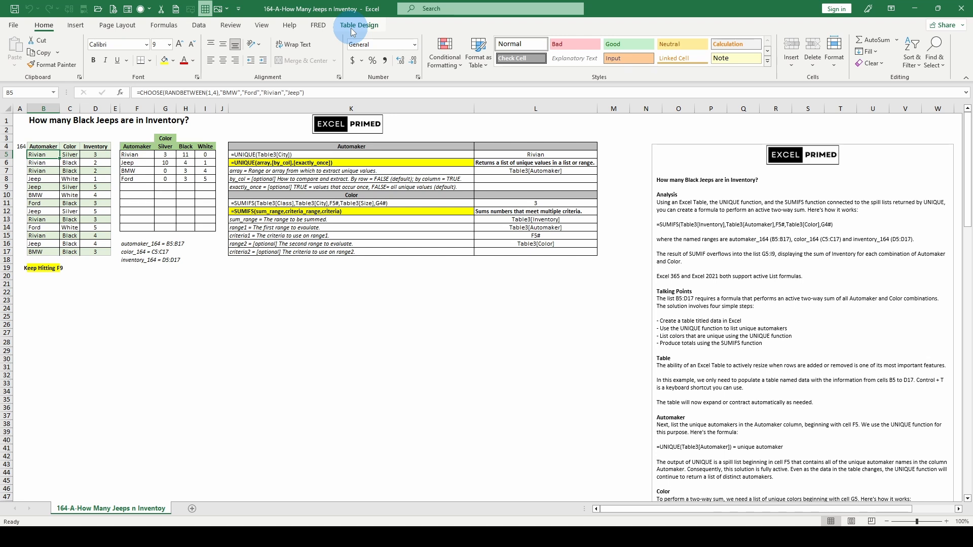
drag(45, 146, 95, 146)
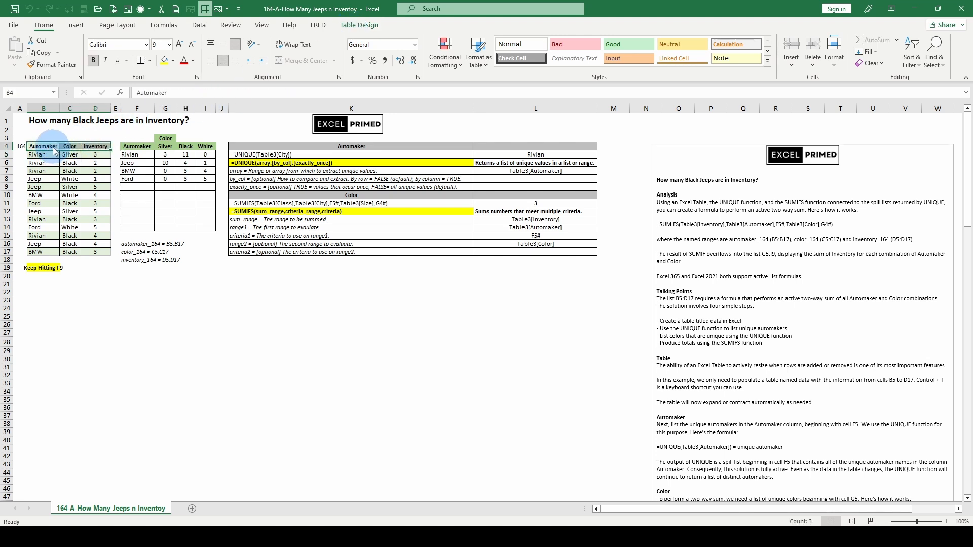
click(368, 28)
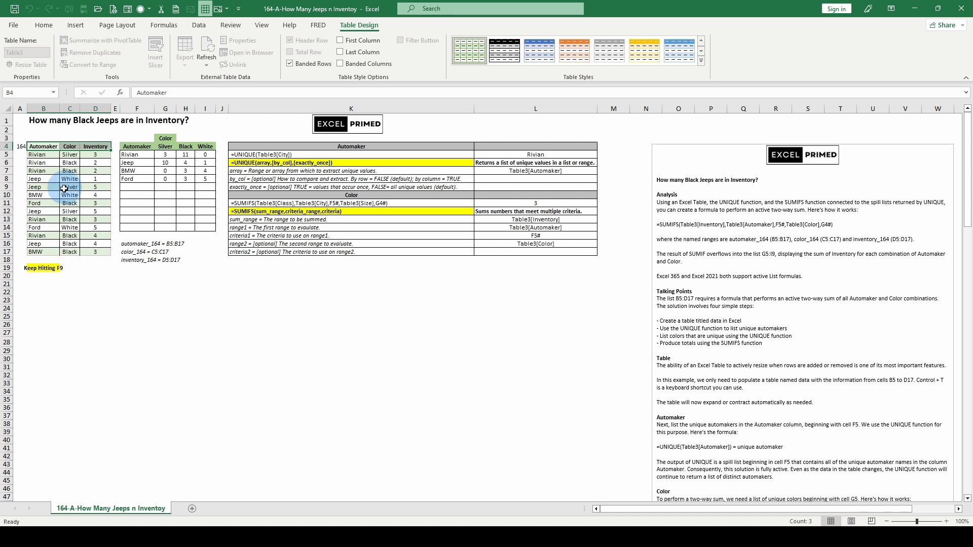
scroll(147, 48, up, 9)
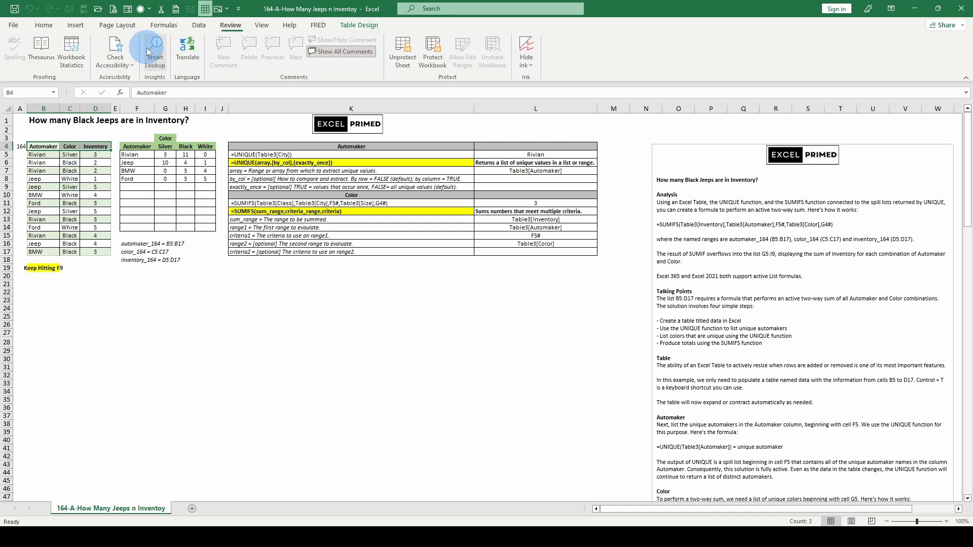
Examine the array argument of the UNIQUE formula in F5, leaving the formula as it is
click(138, 154)
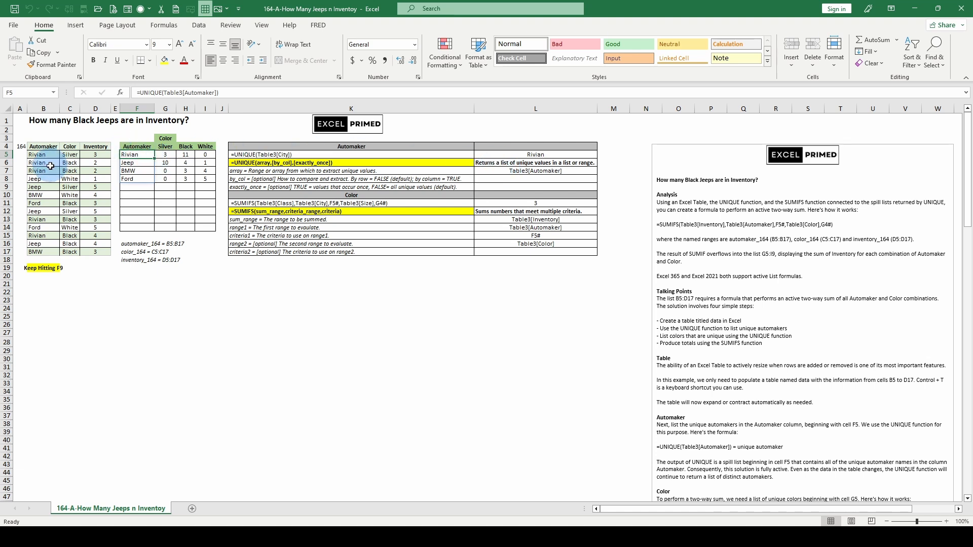
click(165, 93)
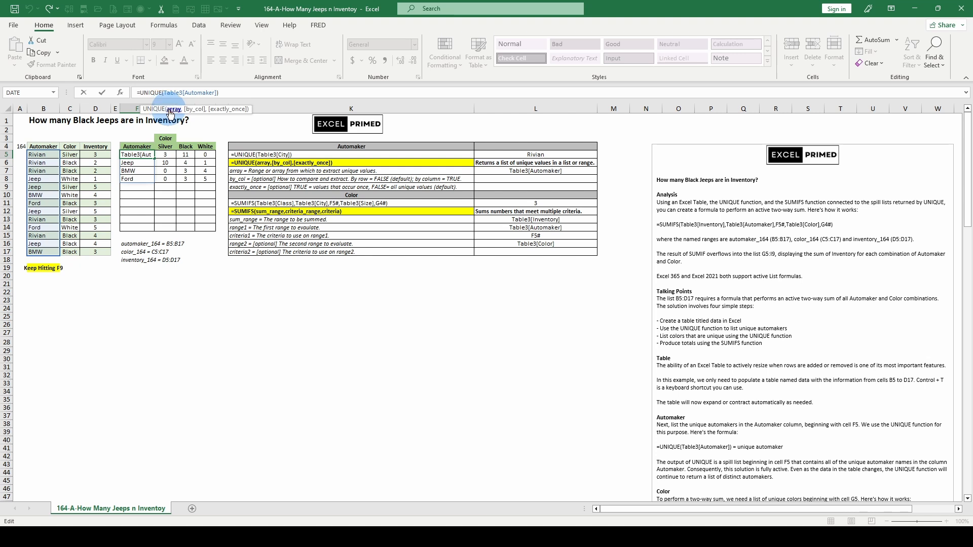
click(172, 109)
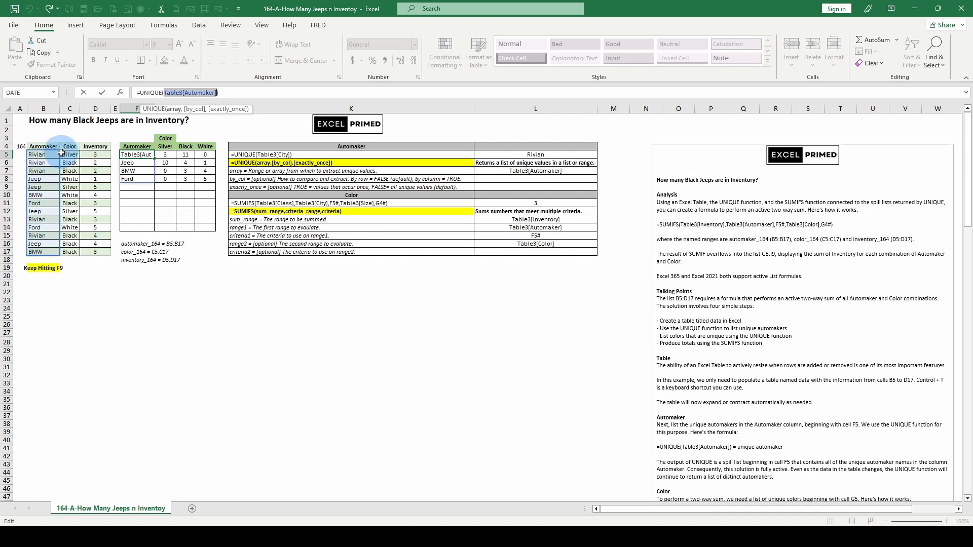
key(Return)
Examine the sum_range, criteria_range1 and criteria1 arguments of the SUMIFS formula in G5
click(162, 154)
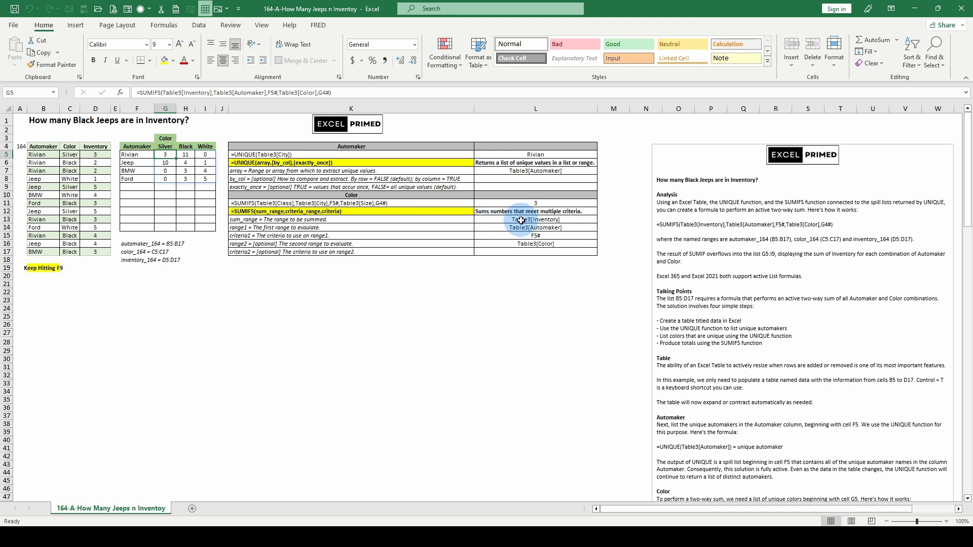
click(173, 93)
double_click(173, 92)
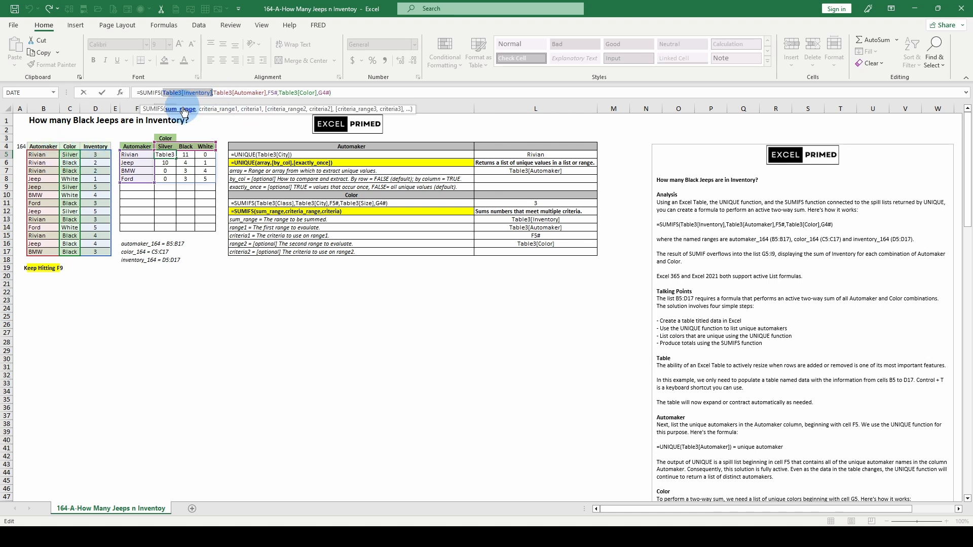
click(213, 110)
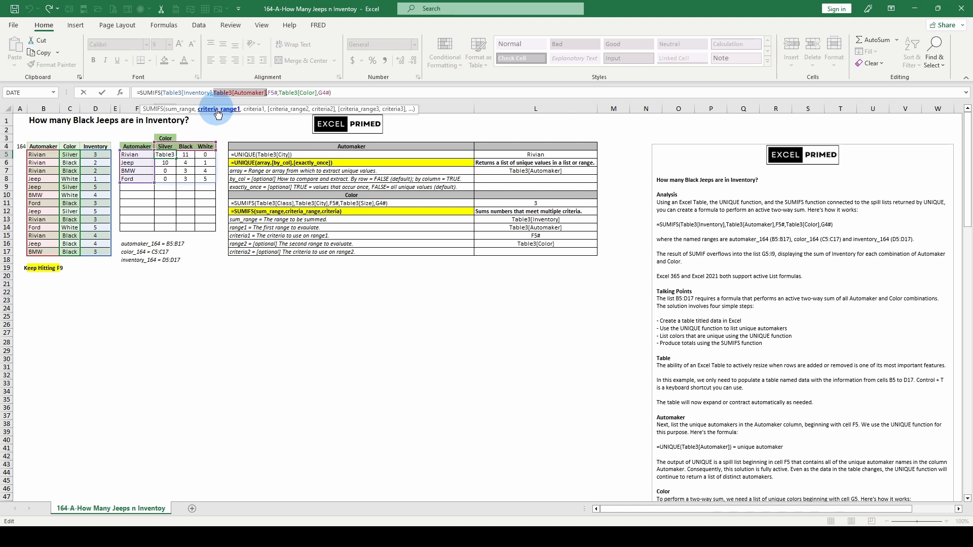
click(252, 110)
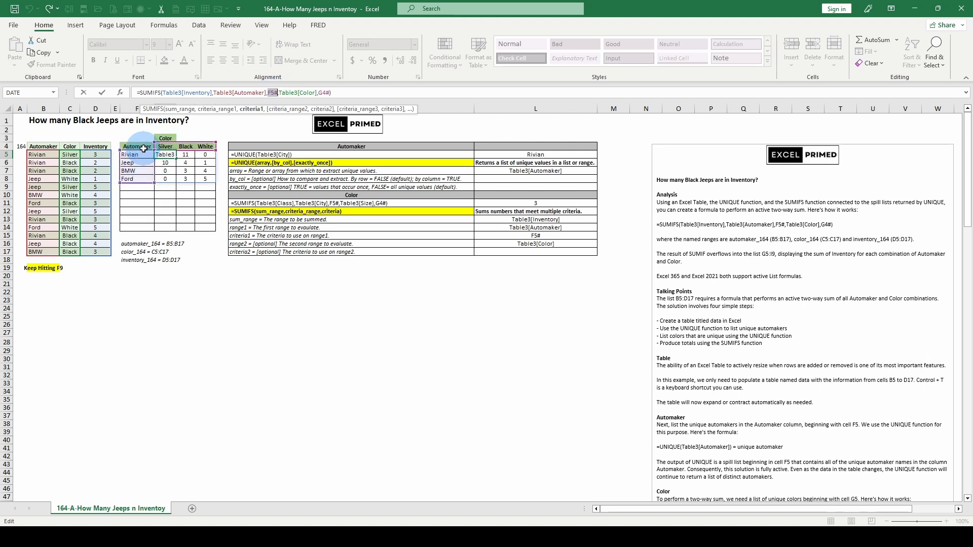
Try the SUMIFS formula in G5 without the spill operator on F5#, and undo that edit
click(274, 92)
key(Escape)
key(F9)
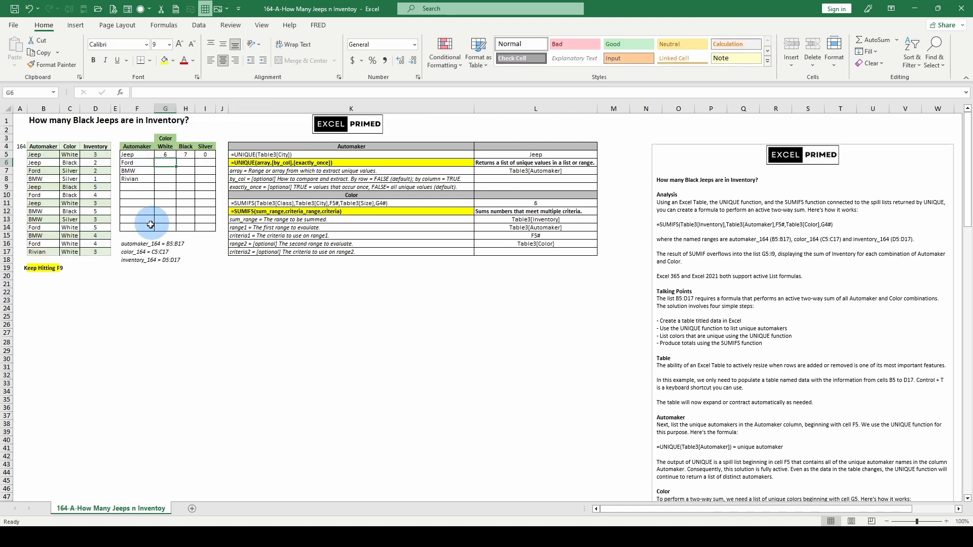
click(140, 154)
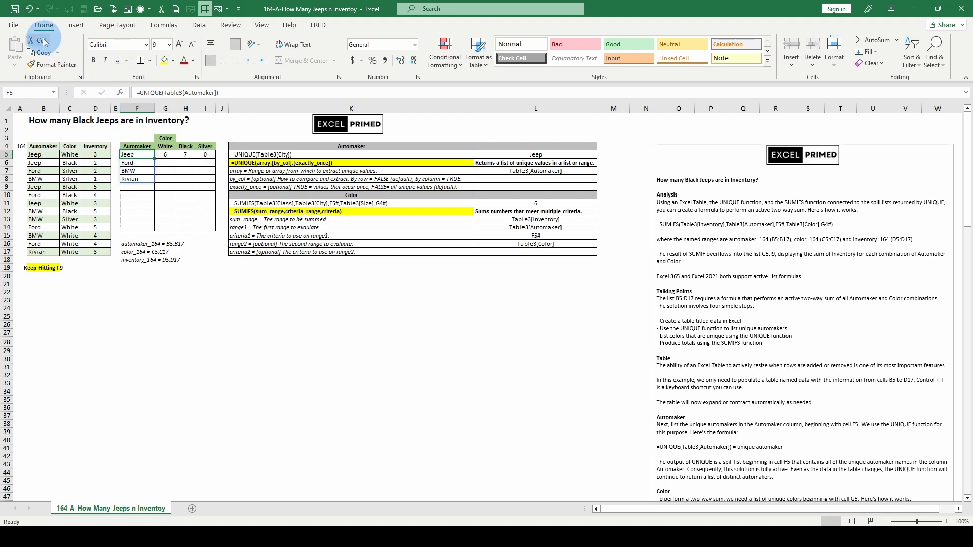
click(28, 9)
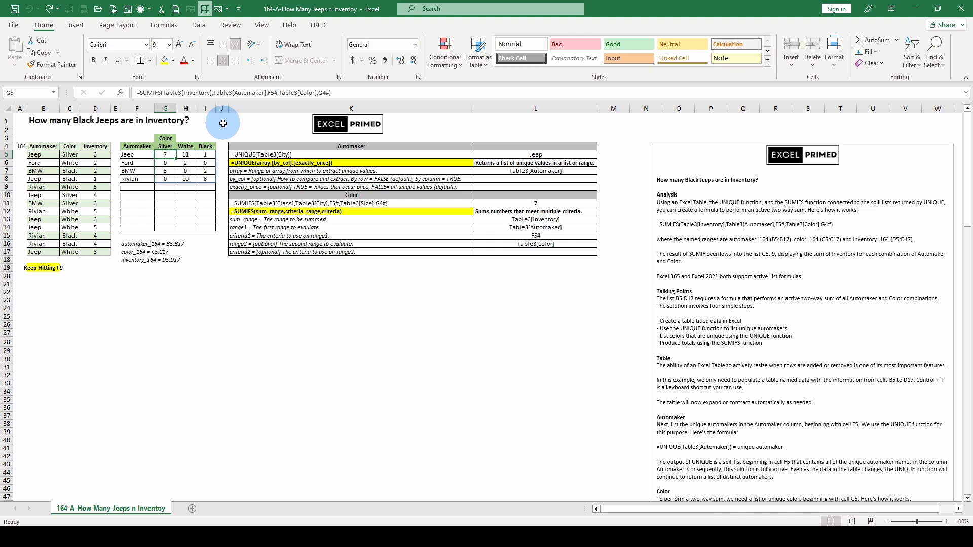
Examine the criteria_range2 and criteria2 arguments of the SUMIFS formula in G5, and leave the formula unedited
click(274, 91)
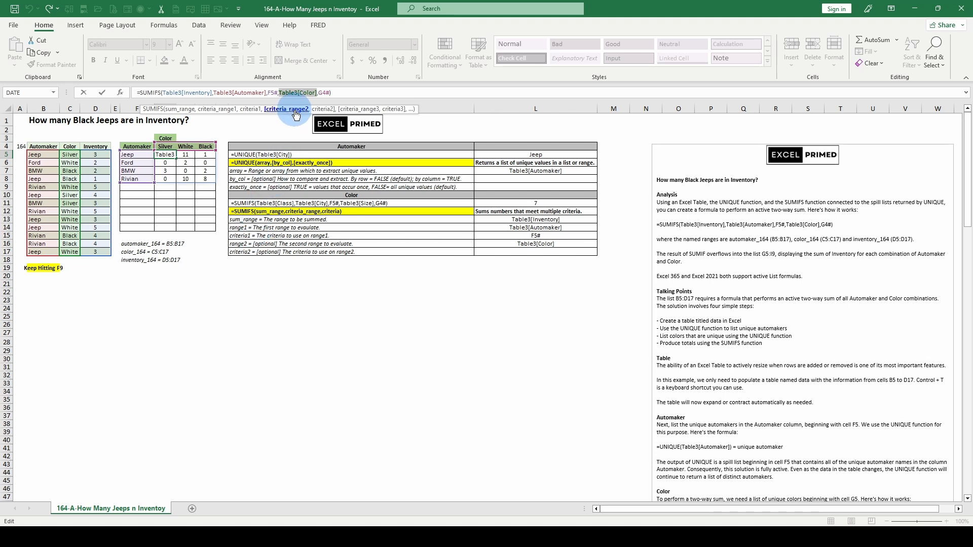
click(321, 109)
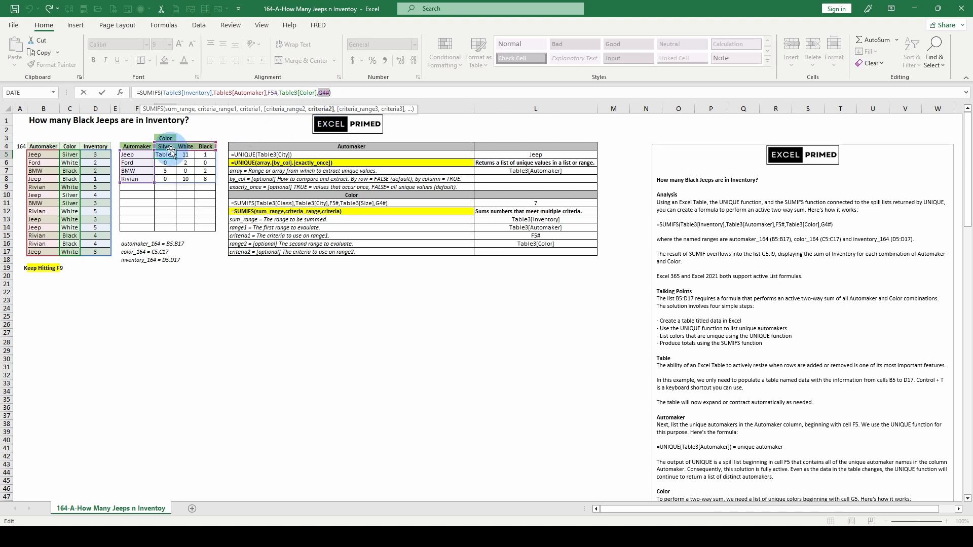
double_click(323, 94)
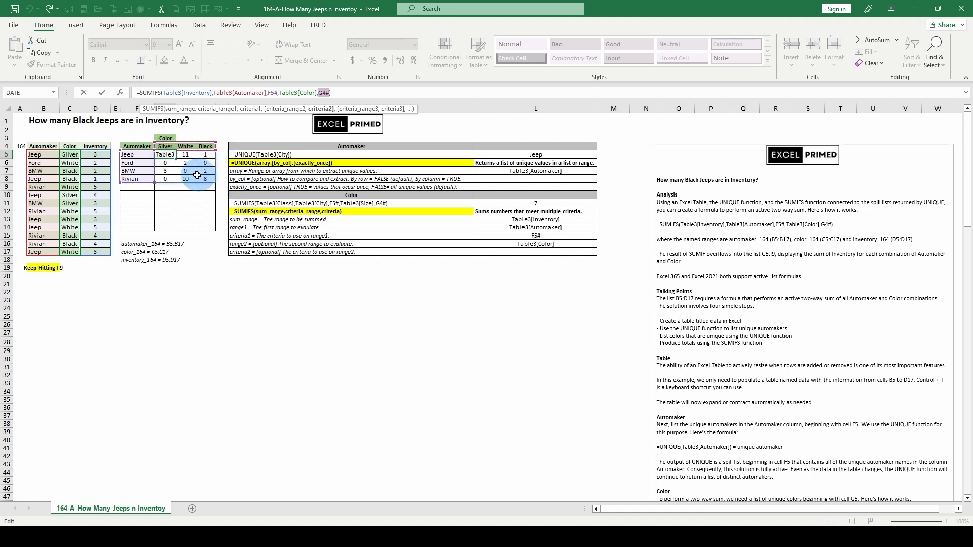
click(186, 284)
Read through the explanatory notes beside the worksheet tables, from the Analysis section down to the Legacy section
scroll(728, 297, down, 17)
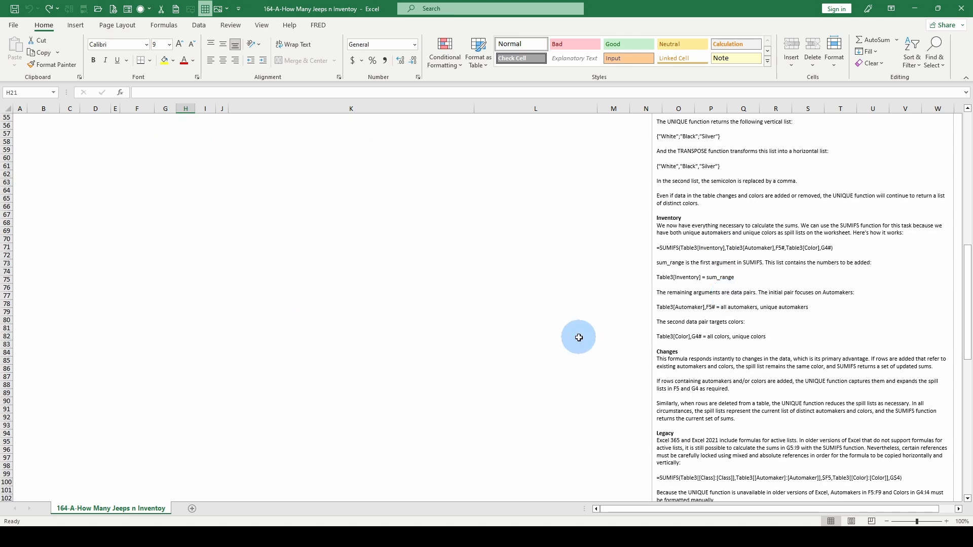
scroll(579, 337, down, 4)
scroll(579, 338, up, 15)
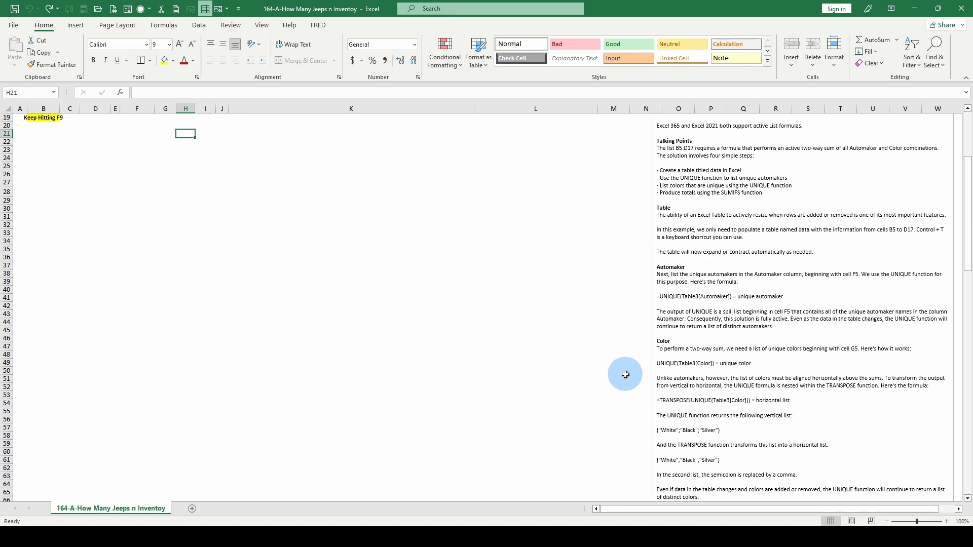
scroll(625, 375, up, 6)
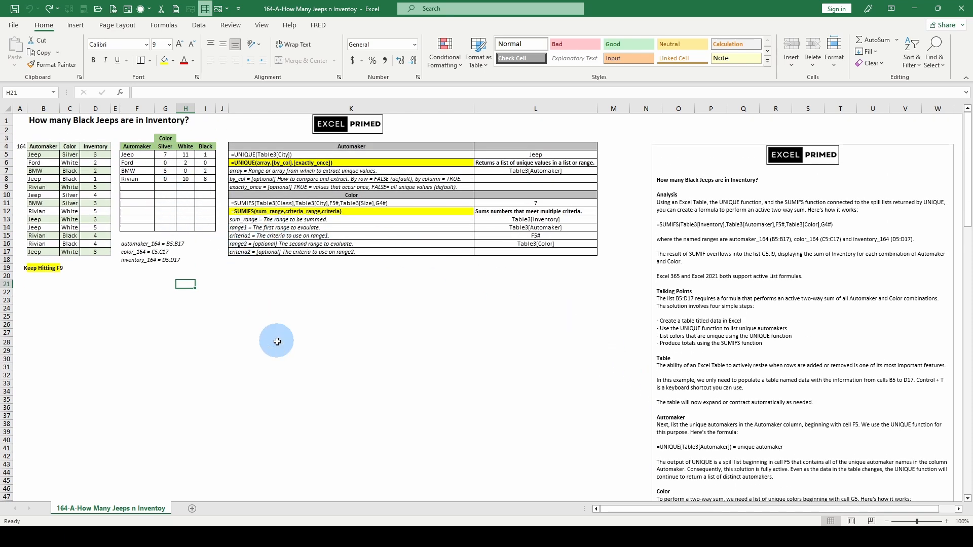
scroll(349, 349, down, 12)
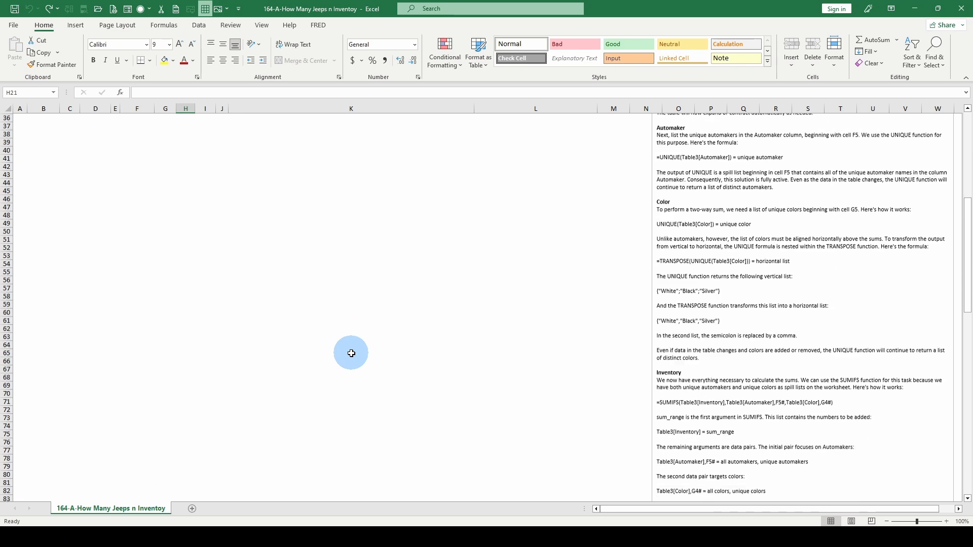
scroll(351, 354, down, 7)
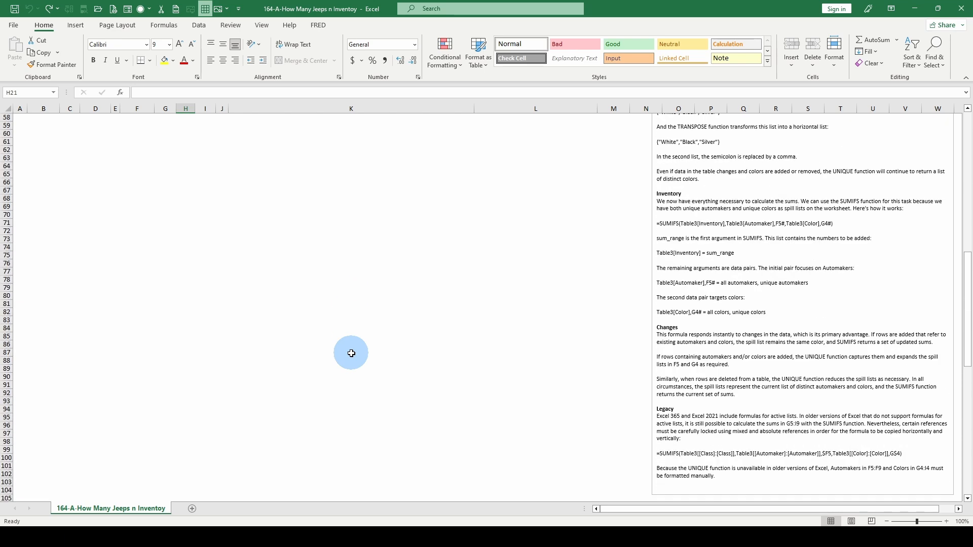
scroll(352, 353, up, 19)
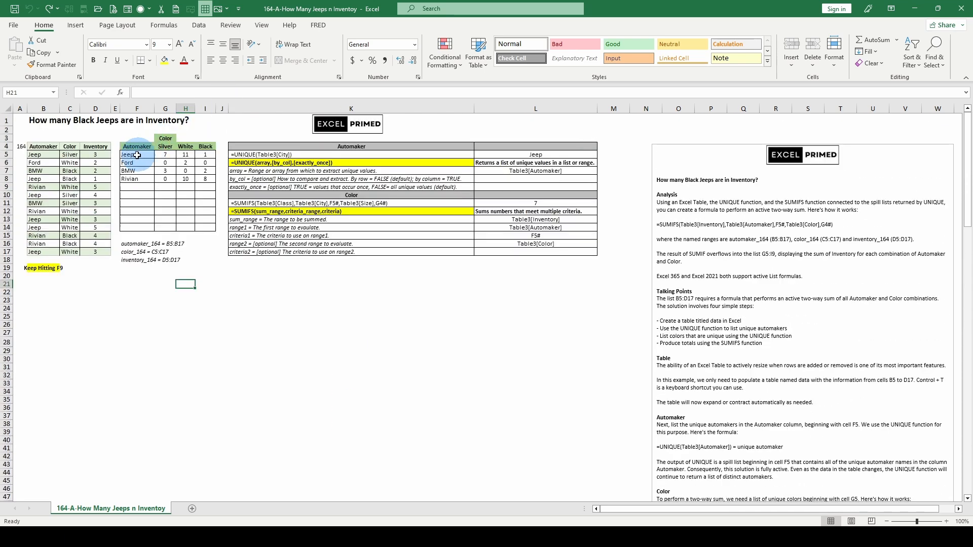
Review the UNIQUE formula in F5 and the SUMIFS formula in G5 once more
click(137, 155)
click(161, 155)
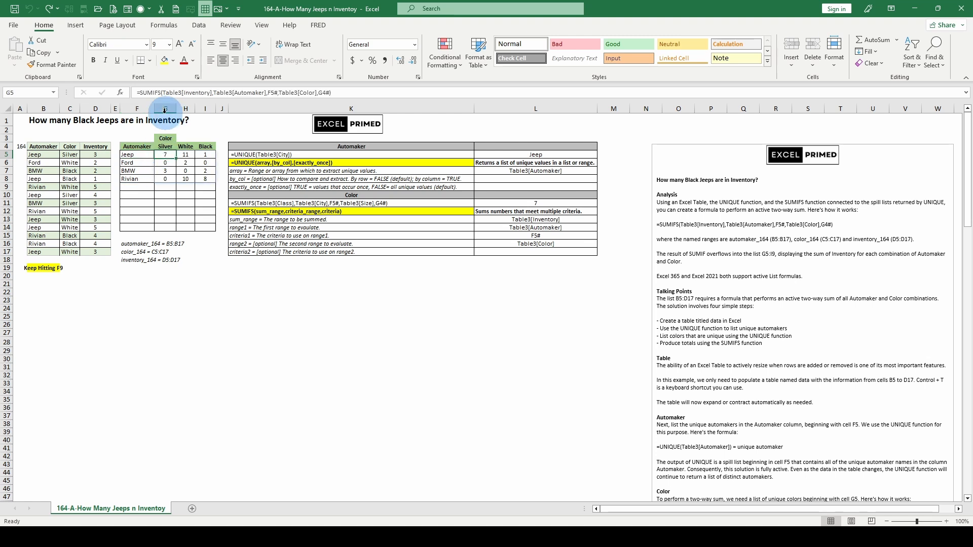